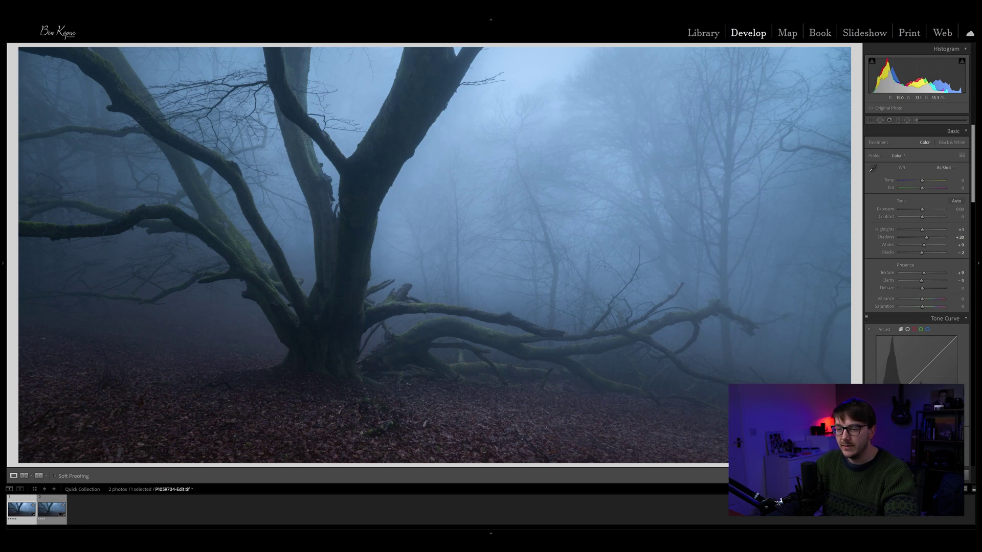
Load the second foggy tree photo, P1059704.RW2, from the filmstrip into Develop
click(54, 504)
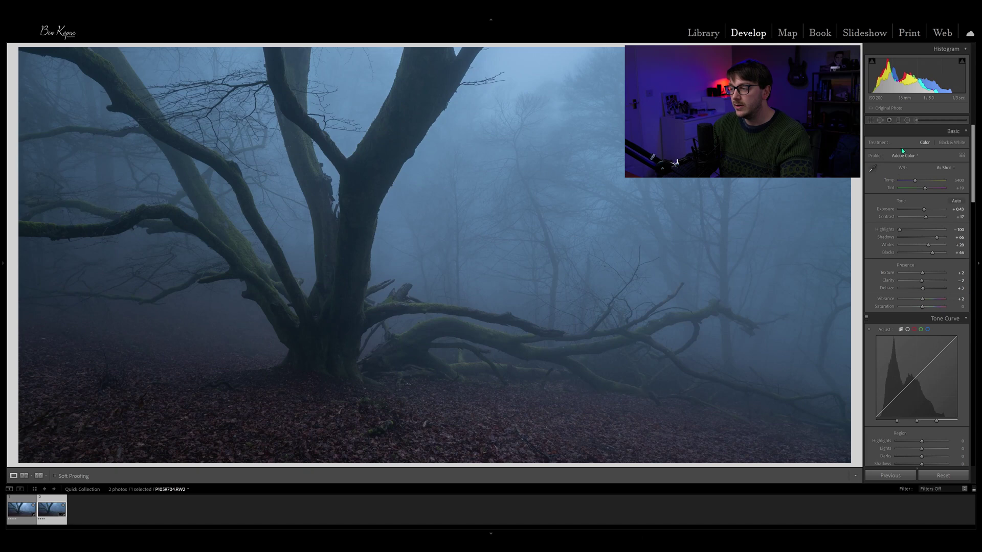
click(898, 120)
Drag a diagonal gradient across the photo, then shift it lower and toward the left
drag(511, 214, 463, 353)
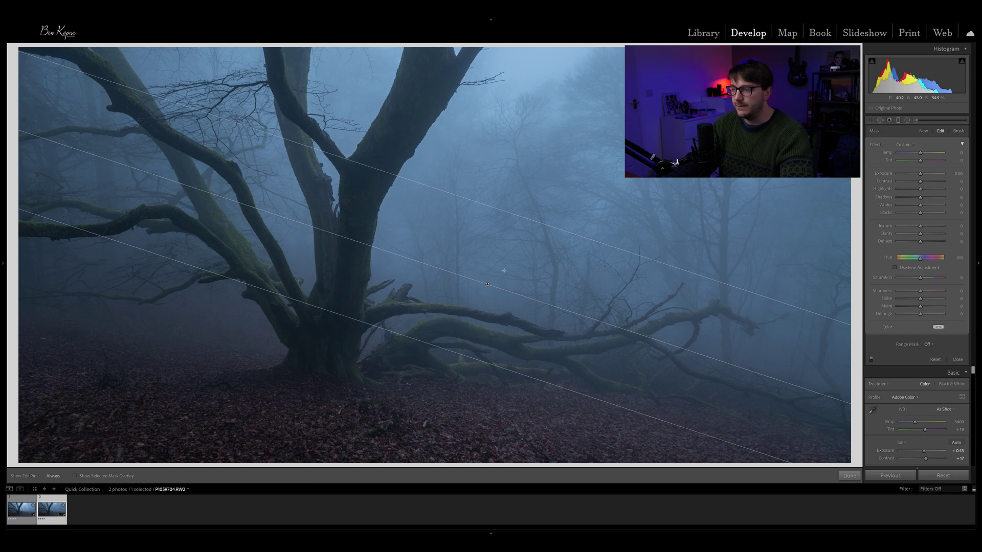
drag(486, 286, 382, 331)
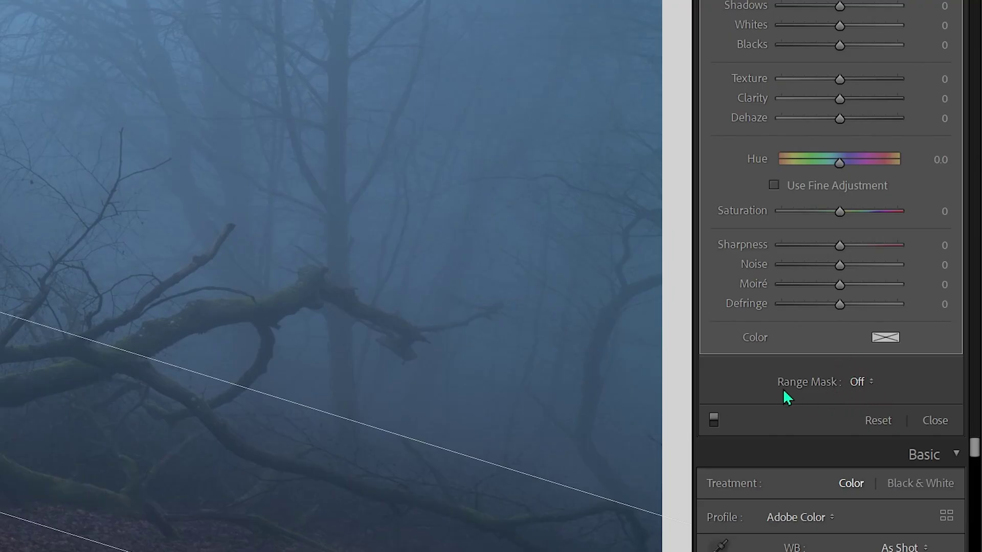
click(862, 383)
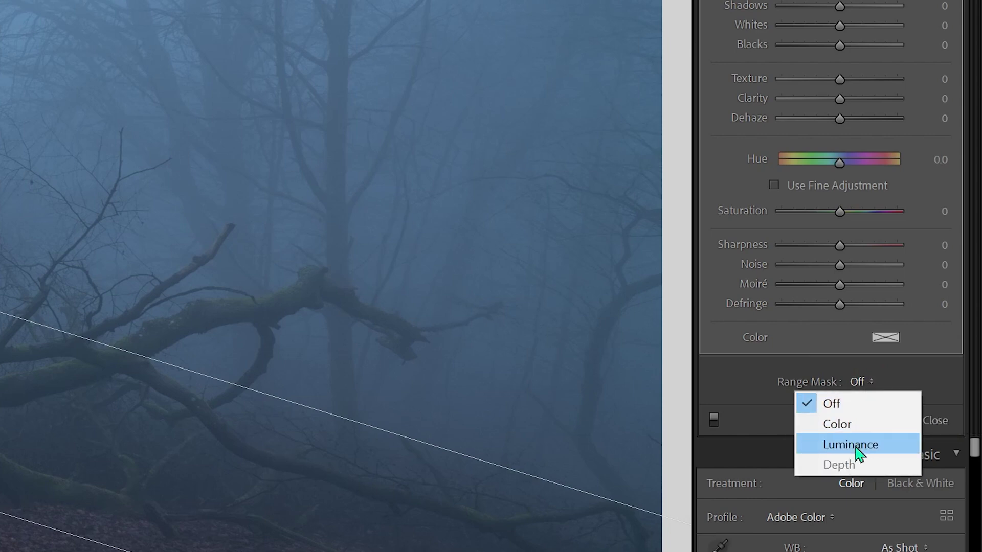
Set the graduated filter's Range Mask to Luminance and show the luminance mask overlay
click(856, 445)
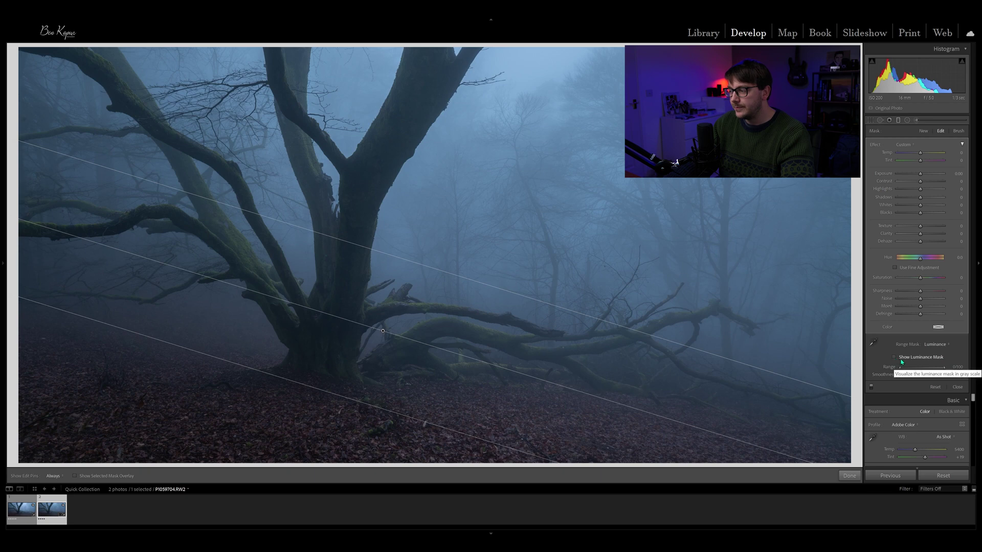
click(894, 358)
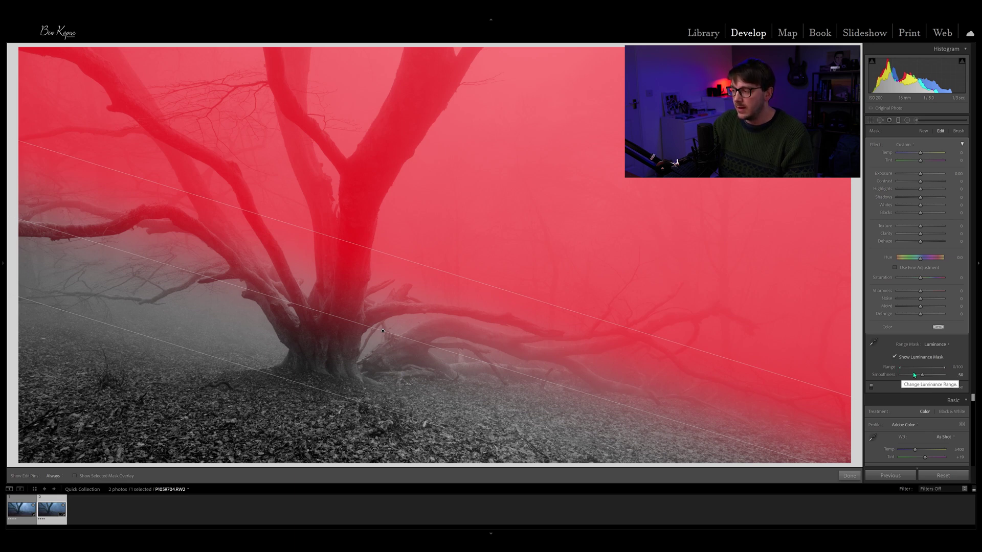
Narrow the luminance range to 63/100 with Smoothness 42 to isolate the fog, then hide the overlay
drag(900, 367, 922, 368)
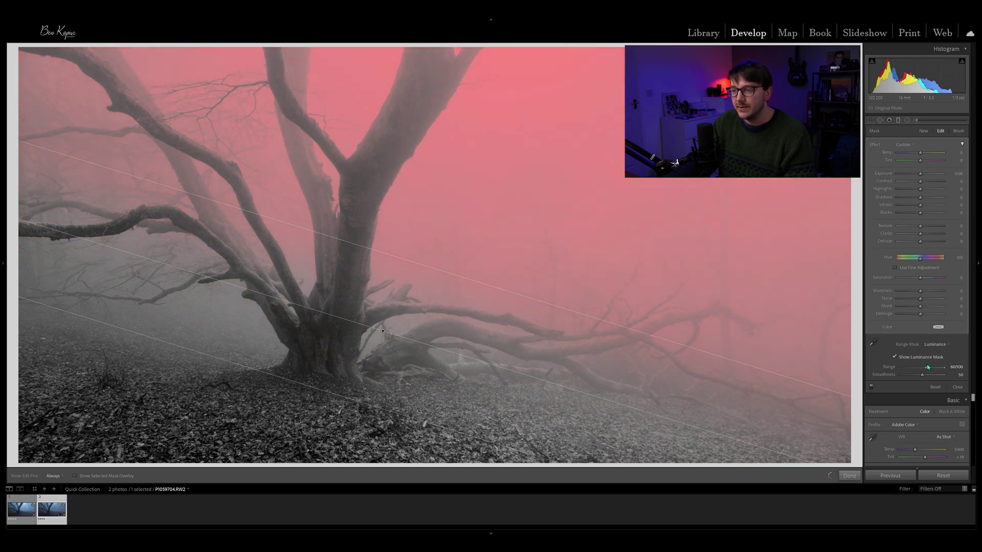
drag(931, 366, 931, 369)
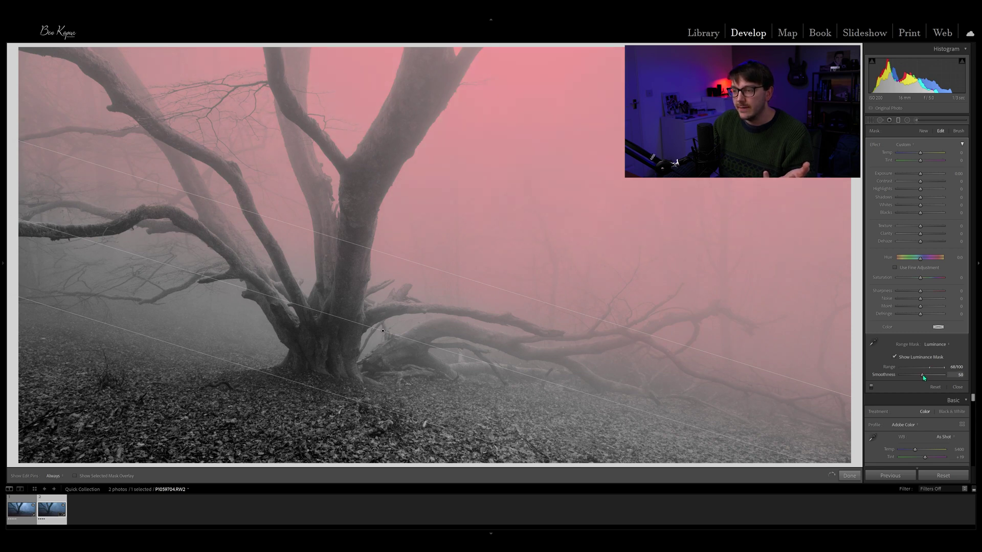
drag(920, 378, 913, 381)
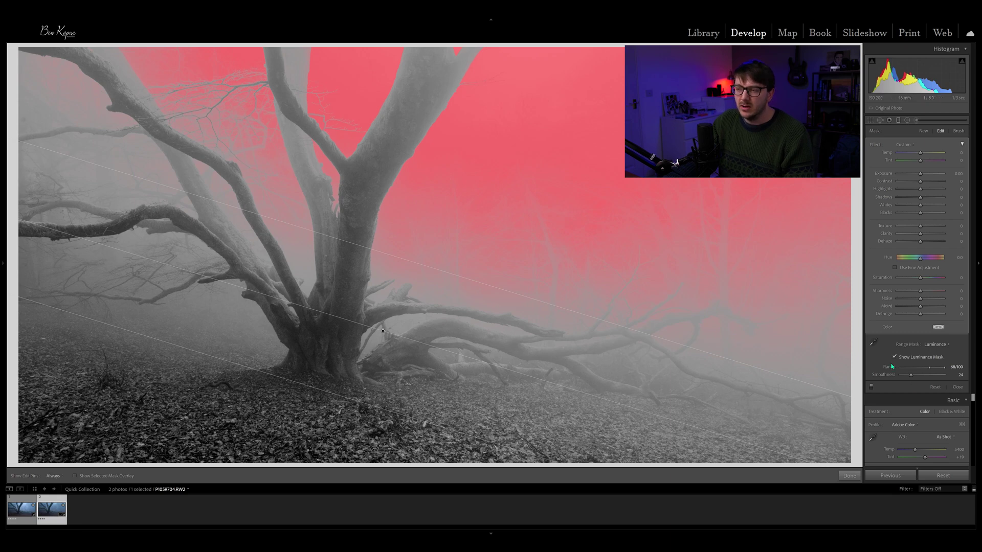
drag(912, 377, 919, 377)
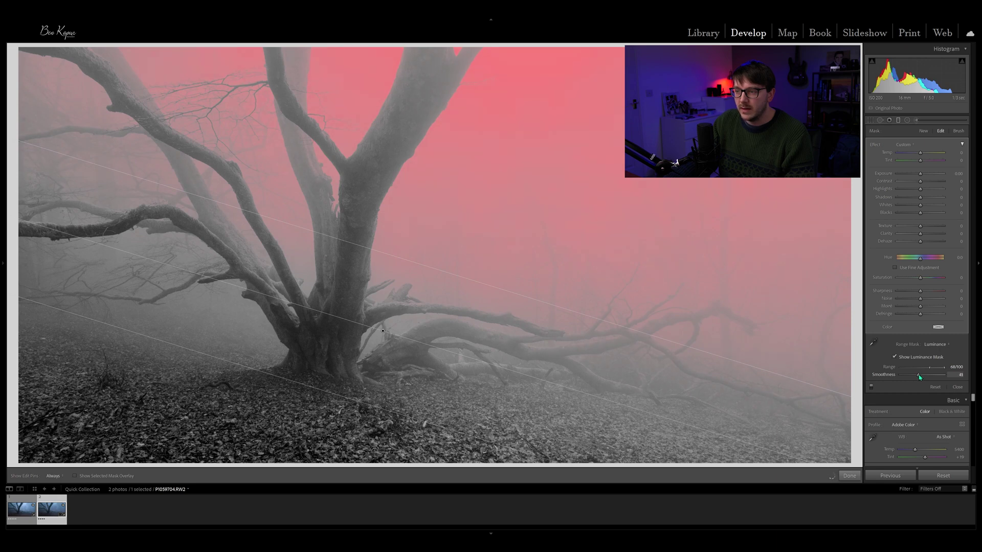
click(894, 359)
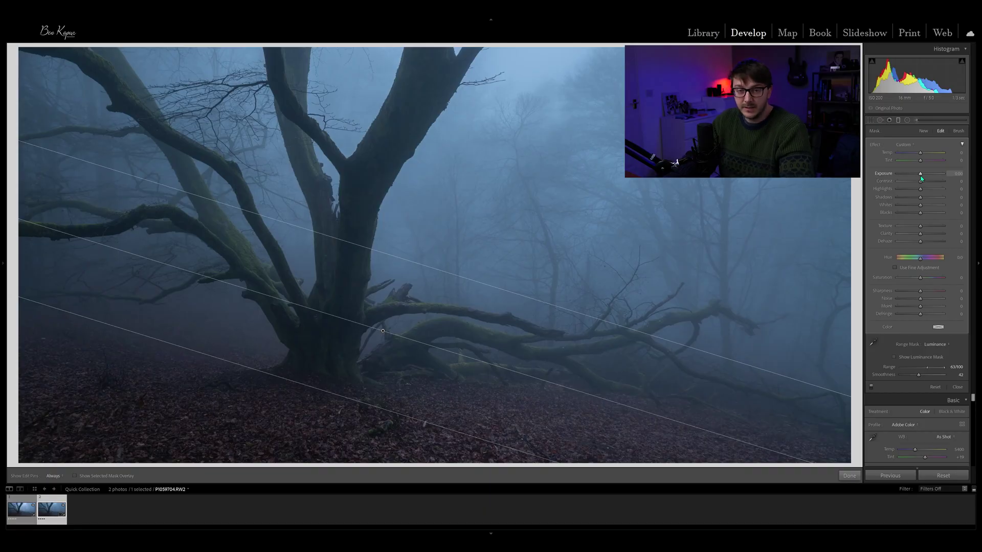
Raise the masked fog's Exposure to about +0.40 and lower its Clarity and Dehaze
drag(922, 175, 925, 176)
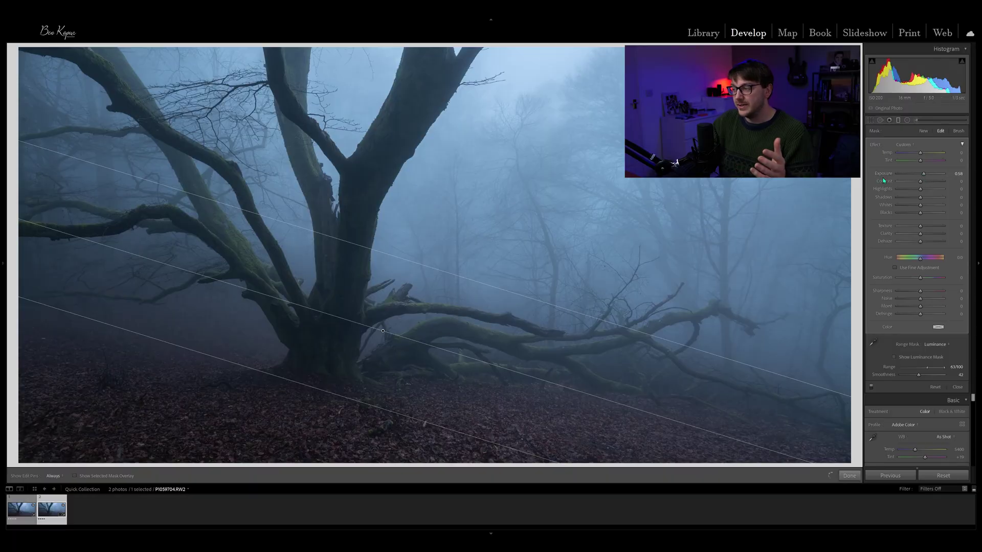
double_click(904, 178)
drag(920, 174, 924, 176)
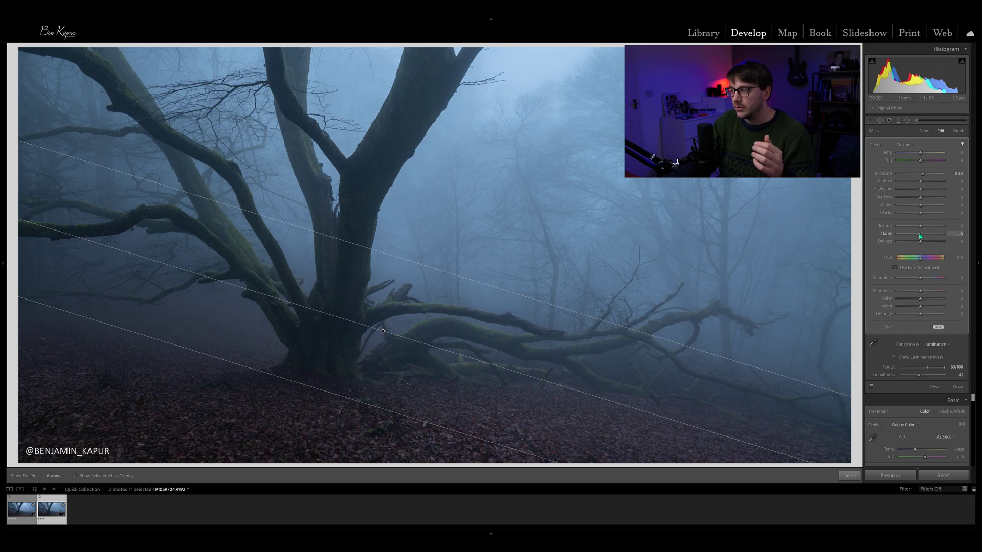
drag(919, 243, 918, 243)
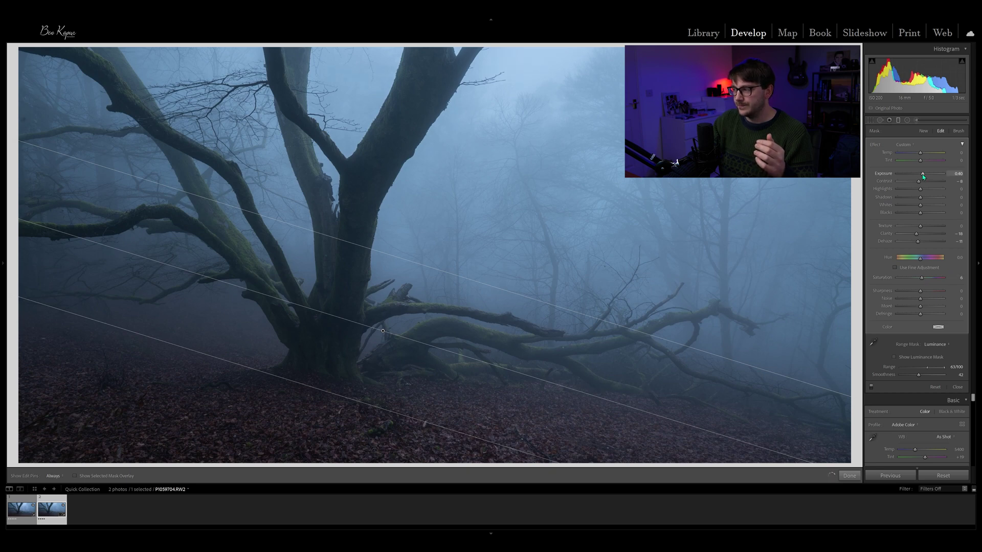
scroll(923, 176, up, 1)
scroll(923, 177, down, 1)
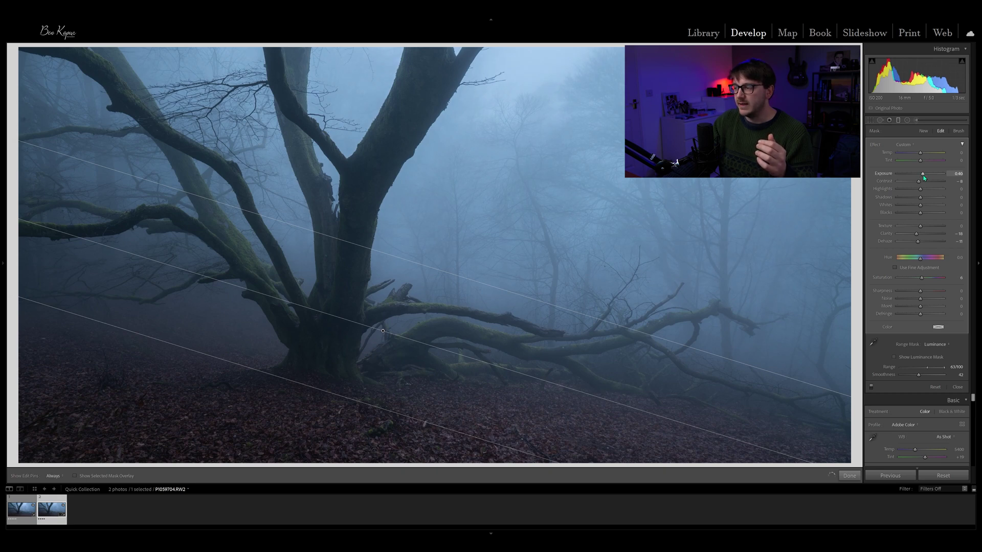
Toggle the fog filter on and off to compare, then draw a second gradient over the ground
click(872, 387)
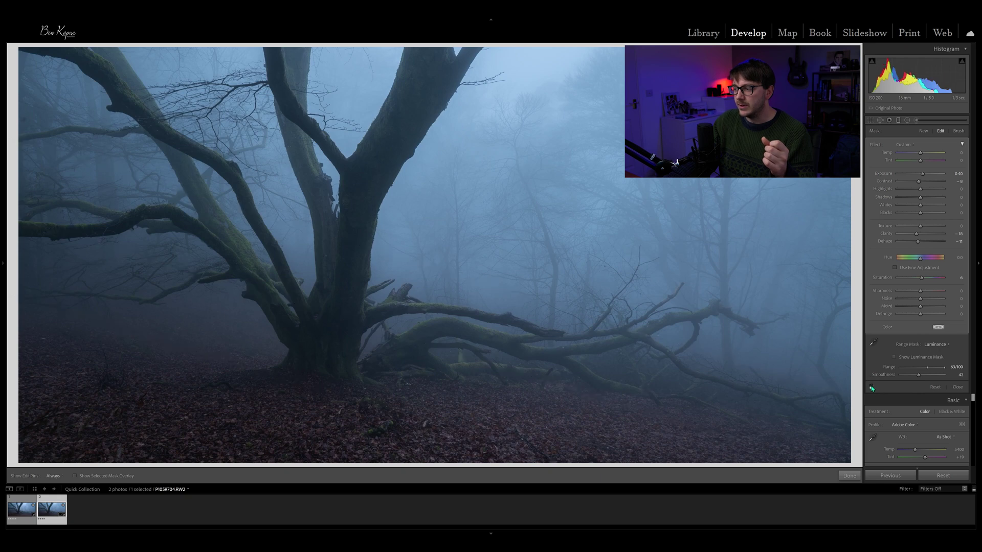
click(872, 387)
click(872, 387)
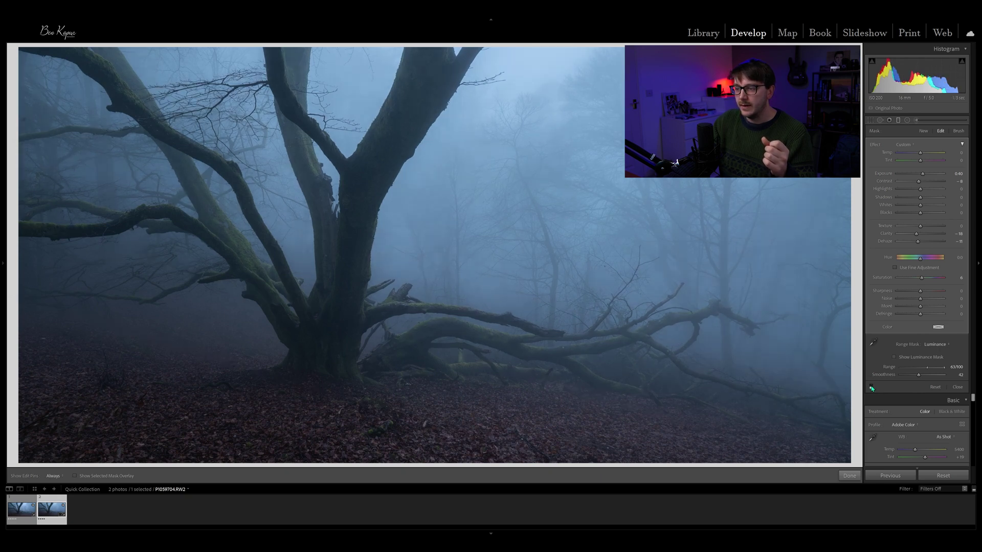
click(872, 387)
click(872, 387)
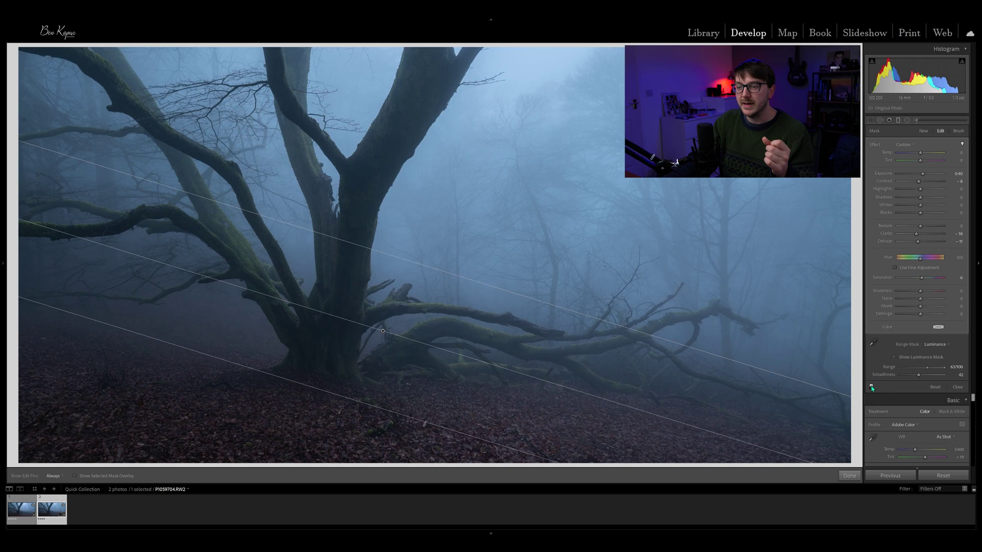
click(872, 387)
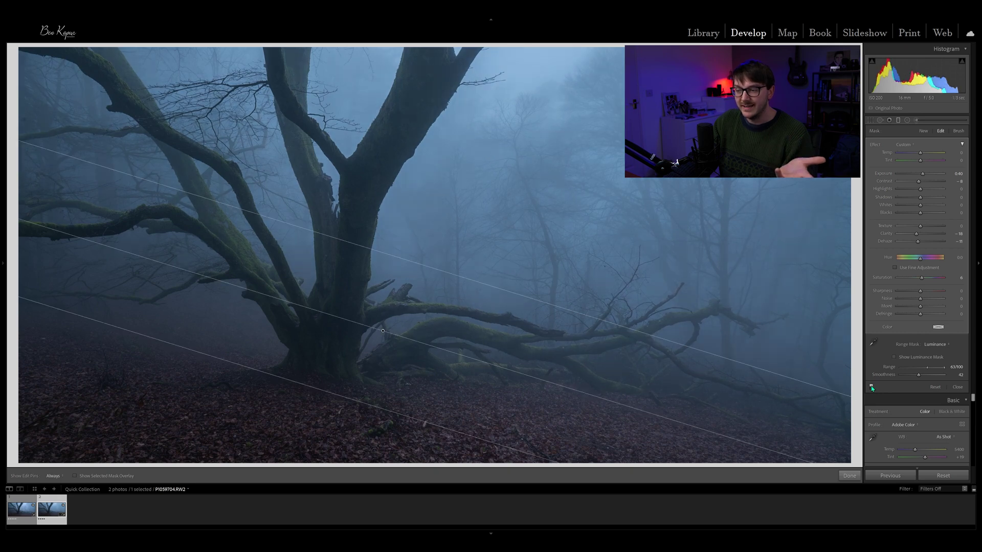
click(872, 387)
click(872, 387)
click(872, 387)
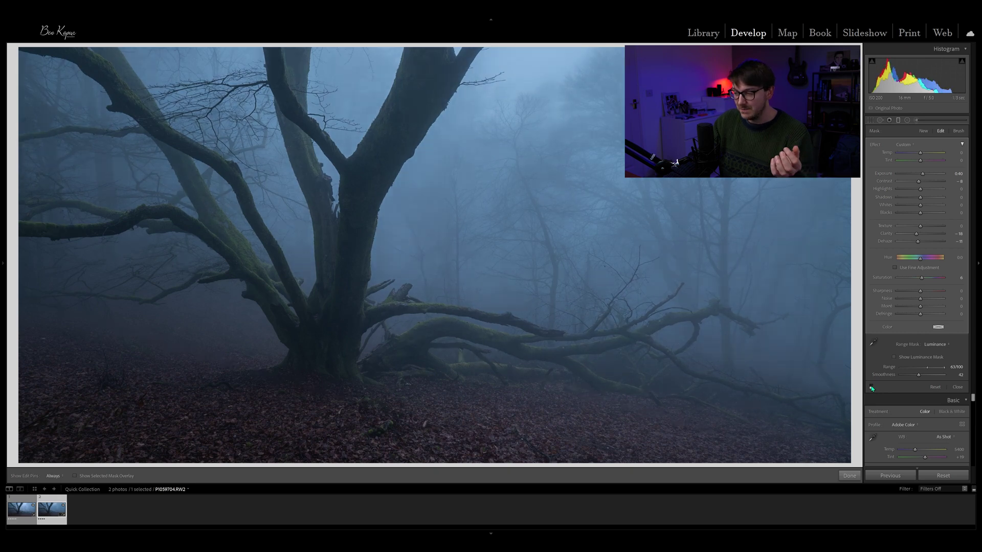
click(872, 387)
click(764, 443)
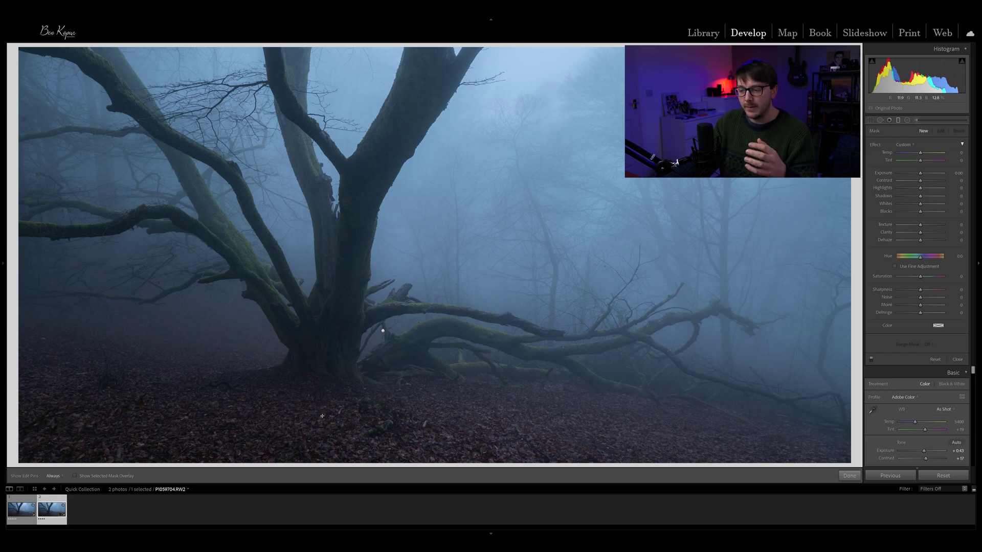
mouse_move(321, 411)
mouse_down()
mouse_move(335, 344)
mouse_move(318, 419)
mouse_up()
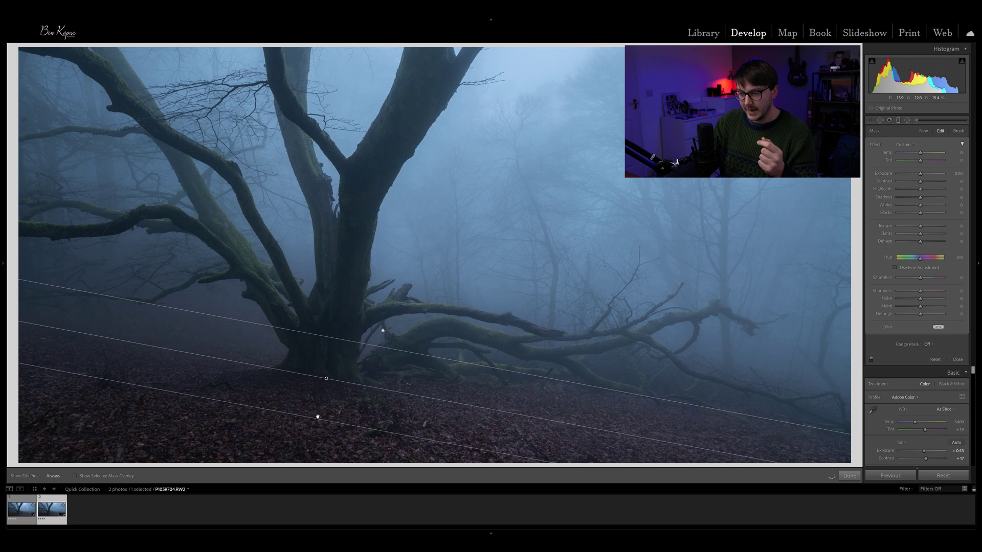
Give the ground gradient a Luminance range mask at Range 38/100, with its overlay shown
drag(326, 379, 326, 383)
drag(401, 395, 405, 394)
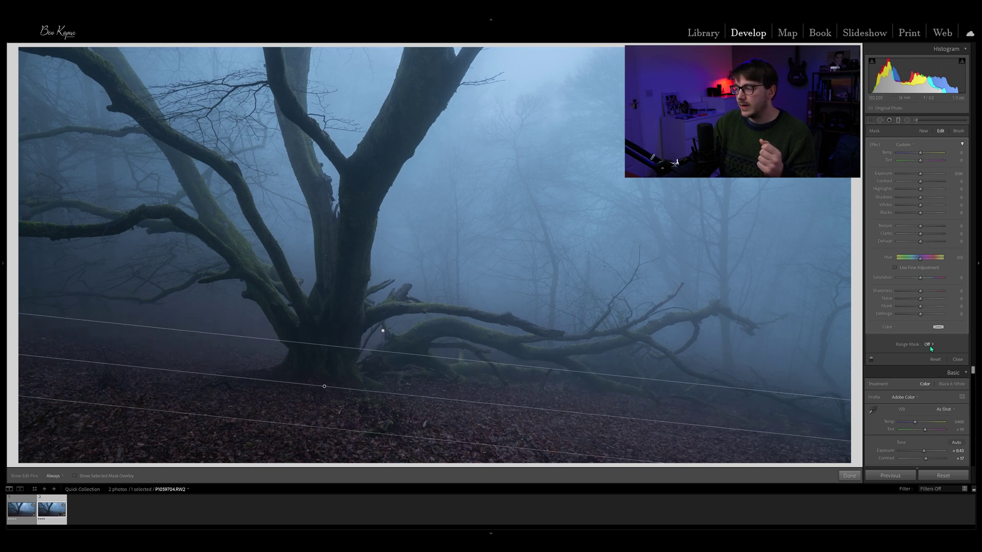
click(930, 345)
click(926, 369)
click(895, 357)
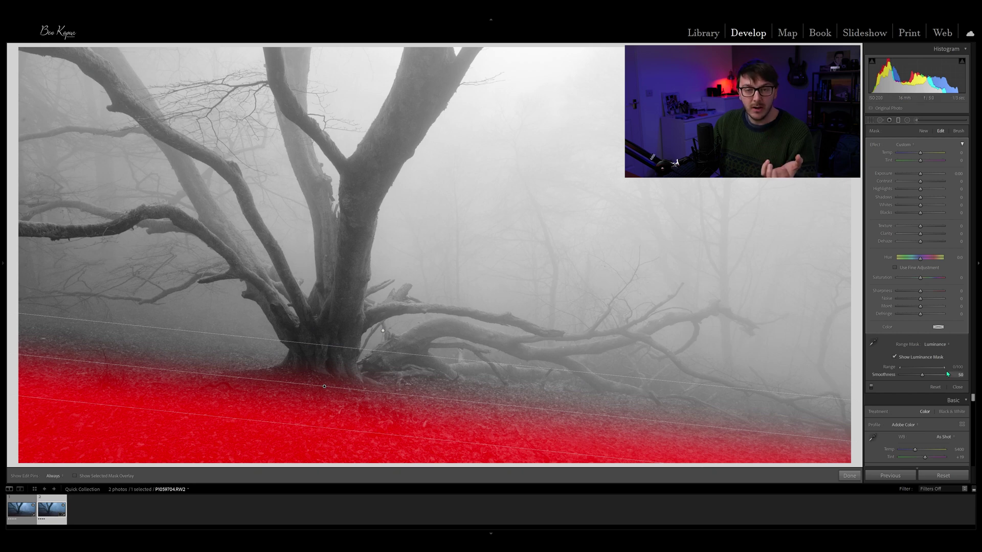
drag(943, 368, 904, 372)
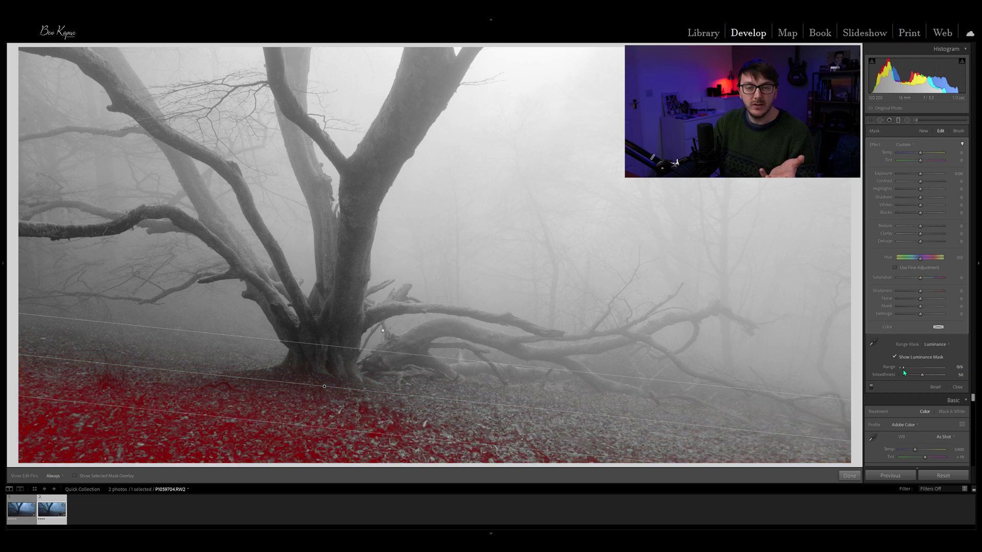
mouse_move(904, 372)
mouse_down()
mouse_move(949, 369)
mouse_move(906, 367)
mouse_up()
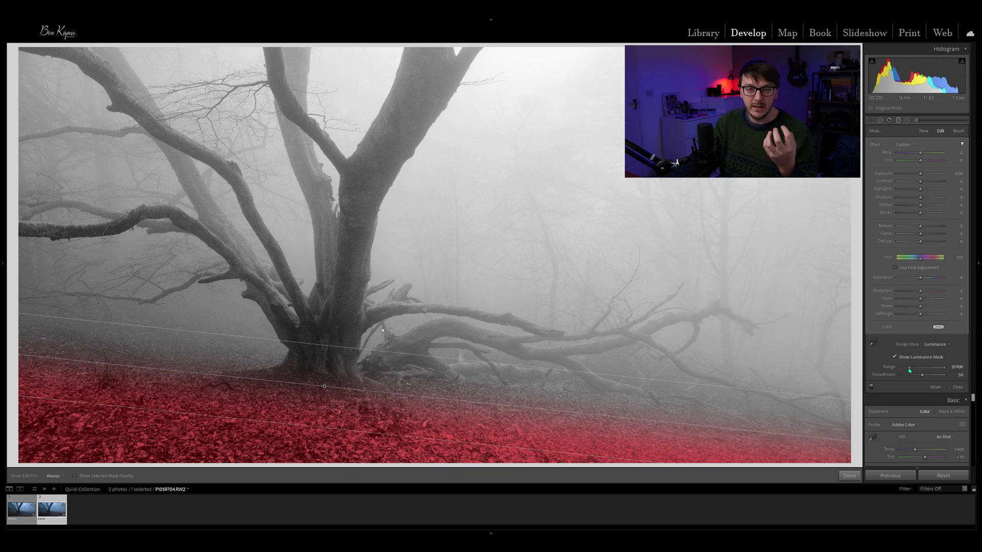
drag(909, 367, 914, 369)
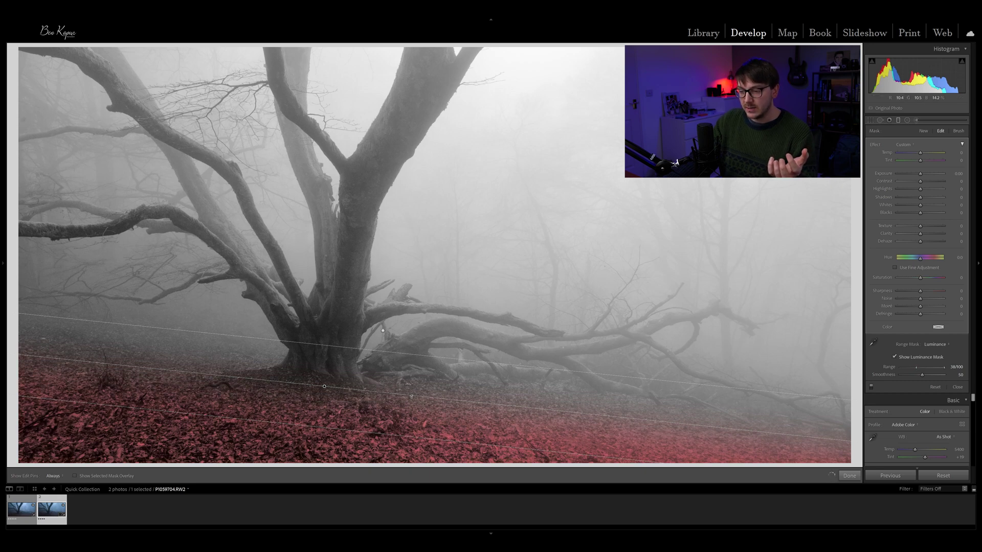
Rotate and raise the ground gradient so it follows the forest floor's slope
drag(422, 394, 425, 393)
drag(328, 391, 330, 377)
drag(420, 382, 423, 375)
drag(204, 364, 221, 361)
drag(327, 371, 328, 370)
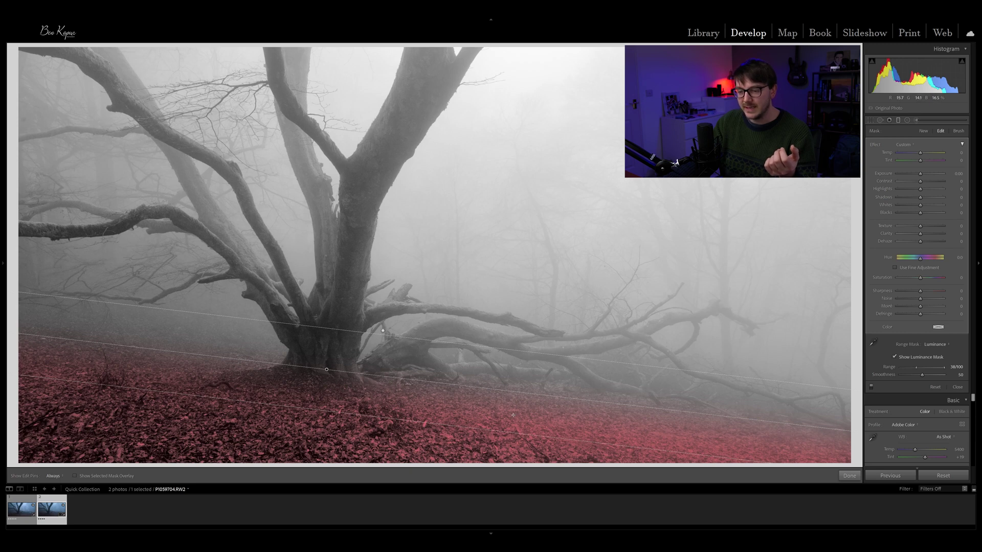
drag(327, 369, 326, 368)
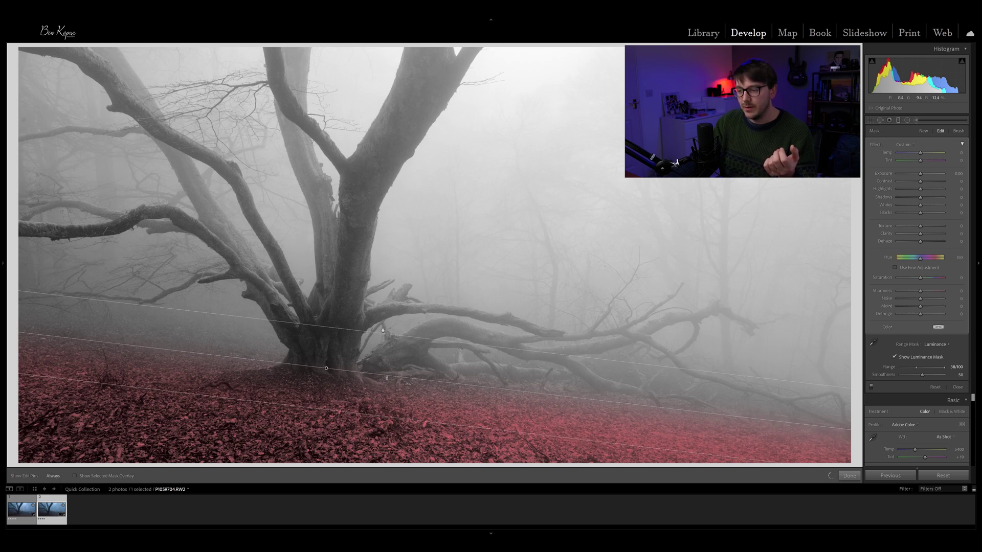
Hide the mask overlay and warm the forest floor to about +30 Temp with +0.05 Exposure
click(894, 357)
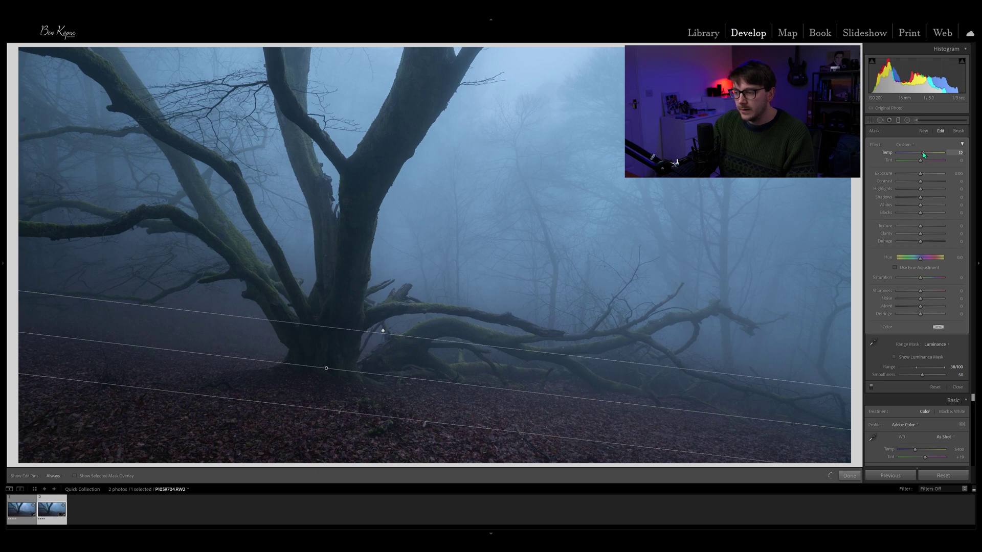
drag(920, 157, 939, 162)
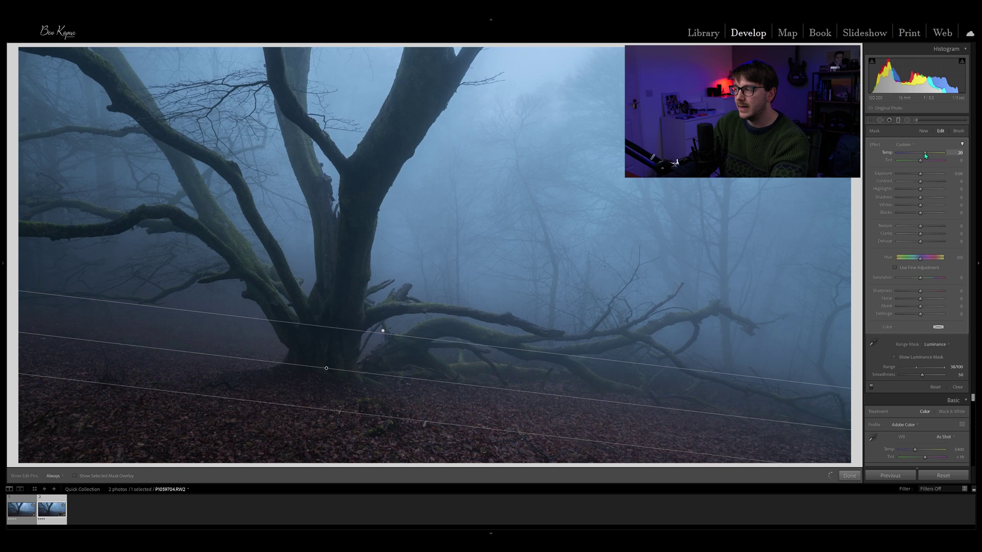
drag(927, 177, 923, 176)
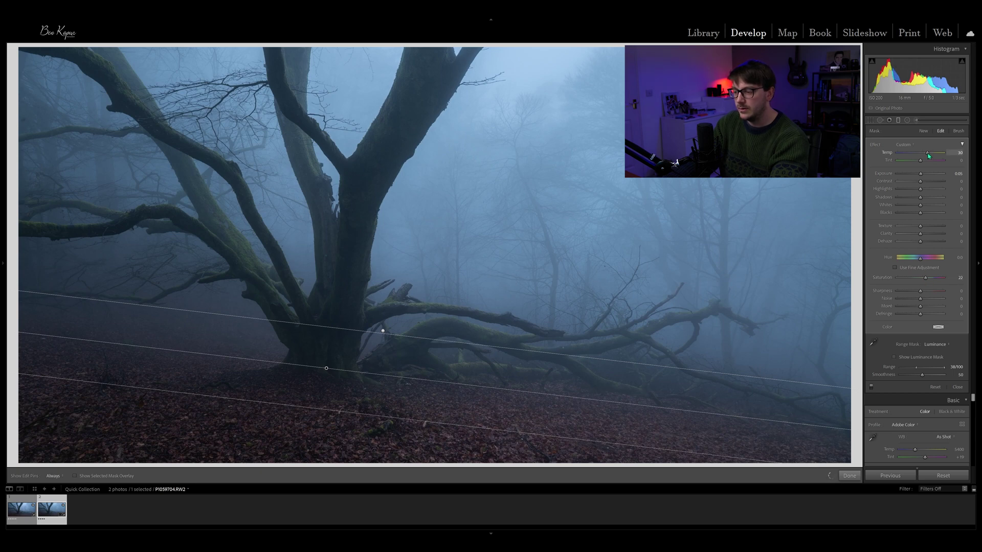
Close the ground graduated filter with Done
click(850, 476)
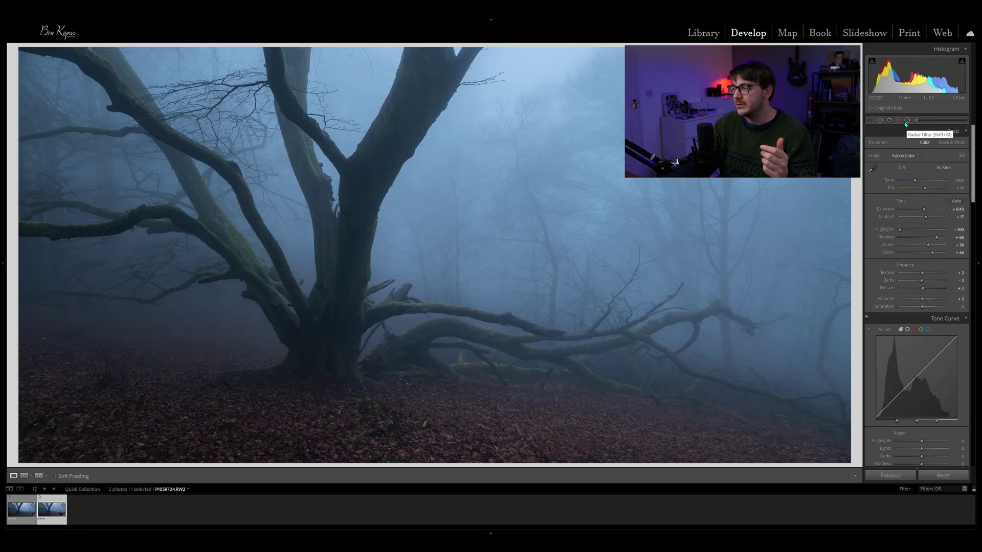
click(907, 121)
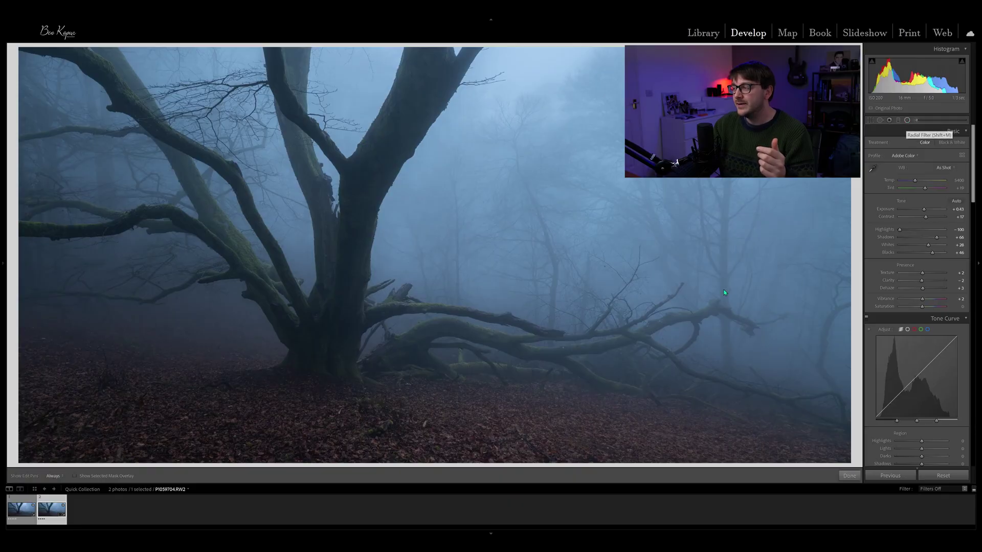
Draw an ellipse over the fog around the tree's crown, move it left and rotate it counter-clockwise
drag(499, 210, 735, 322)
drag(493, 213, 481, 193)
drag(505, 303, 525, 296)
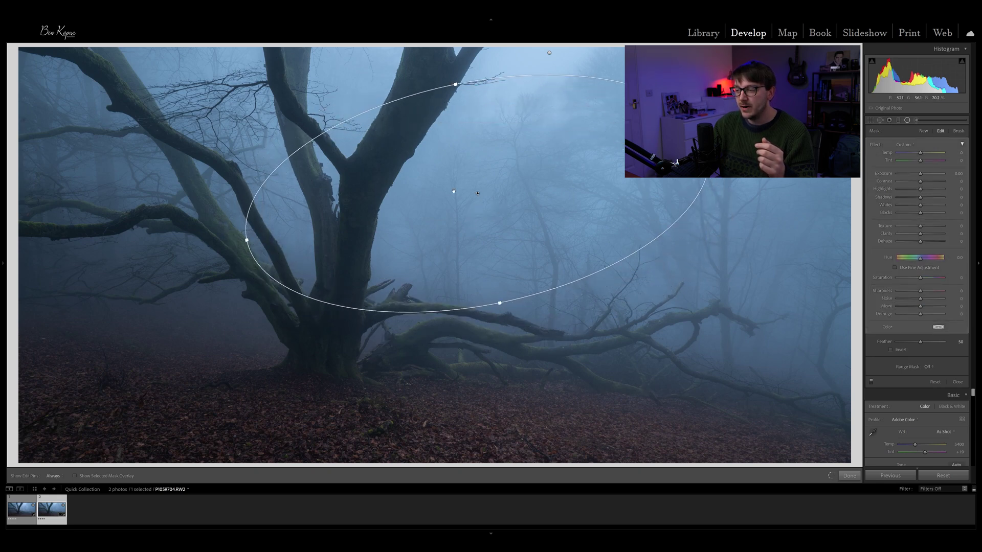
drag(478, 193, 450, 189)
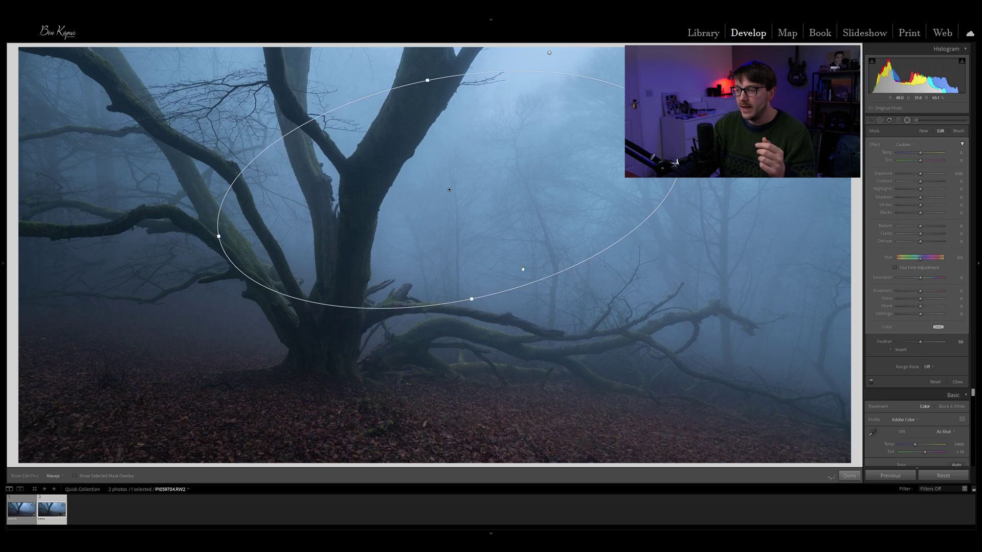
drag(534, 281, 541, 274)
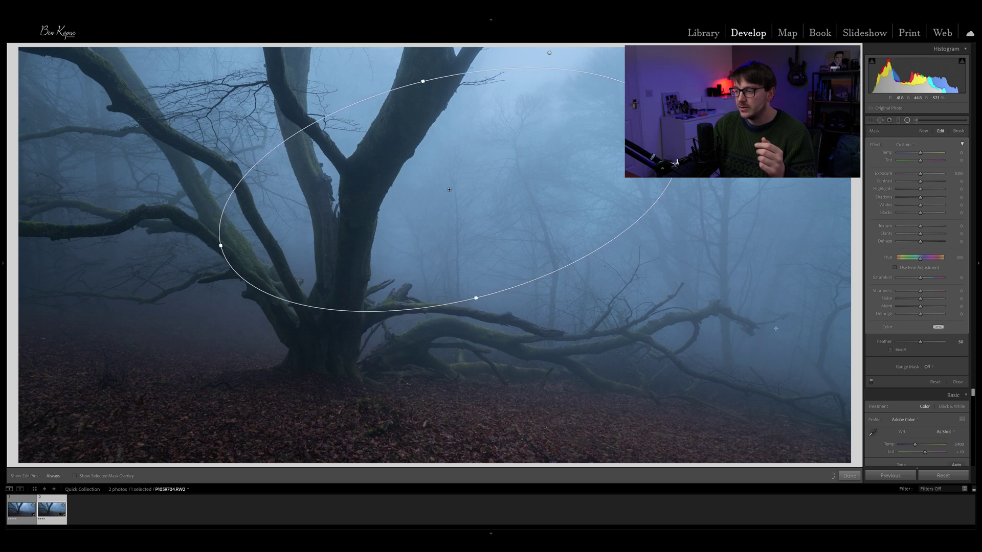
Restrict the radial filter with a Luminance range mask and preview the mask
click(929, 367)
click(923, 392)
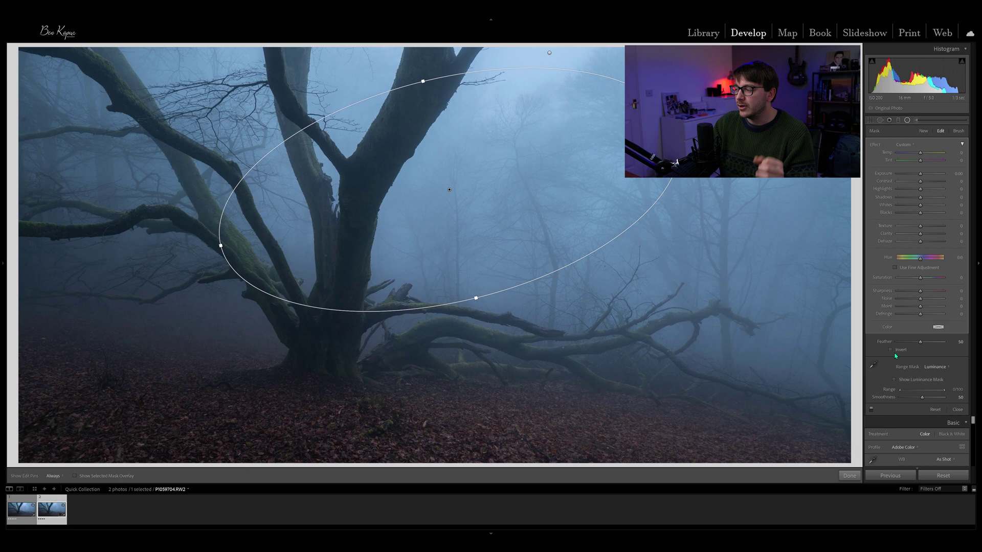
drag(895, 393, 899, 392)
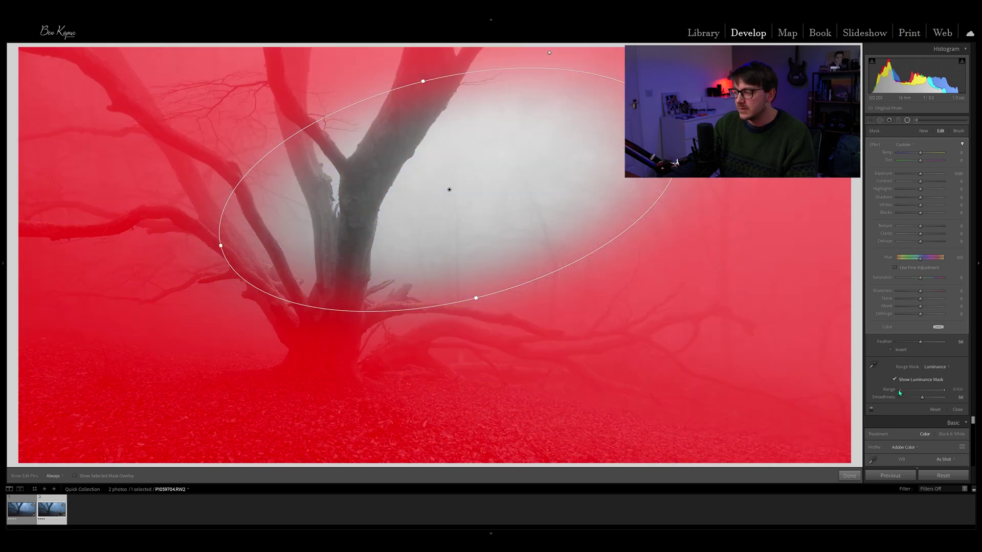
Invert the radial filter, exclude darker tones via Luminance Range, and enlarge the ellipse over the crown
click(891, 350)
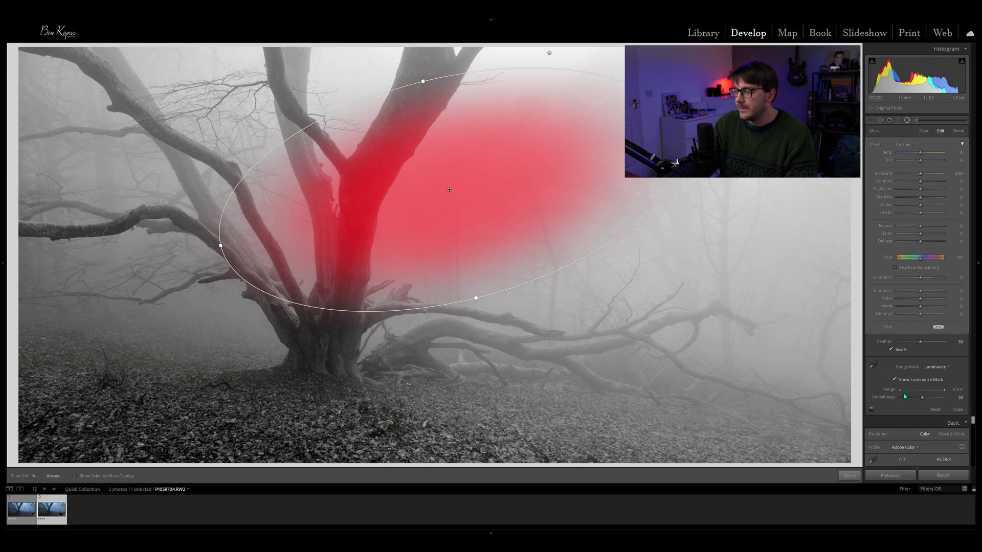
drag(901, 392, 927, 393)
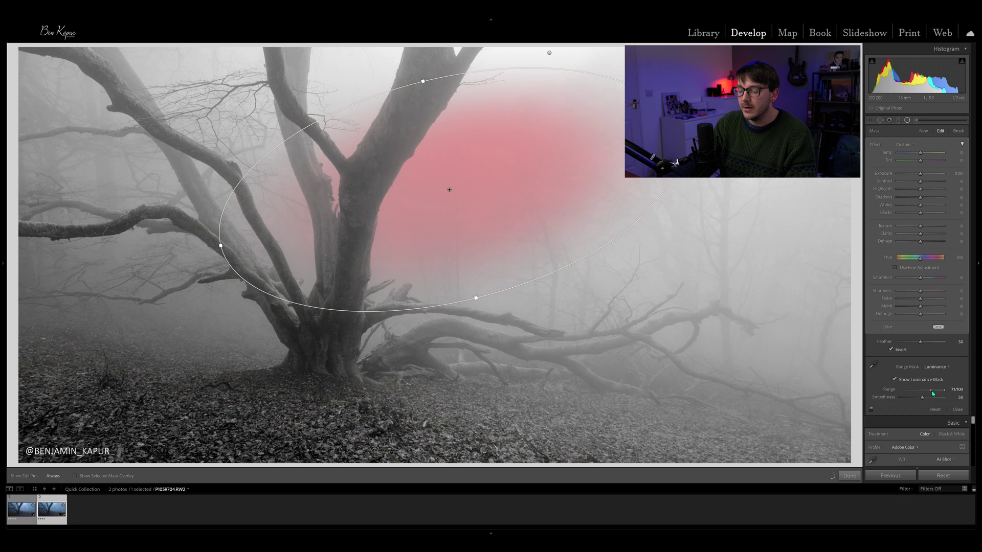
drag(221, 245, 156, 261)
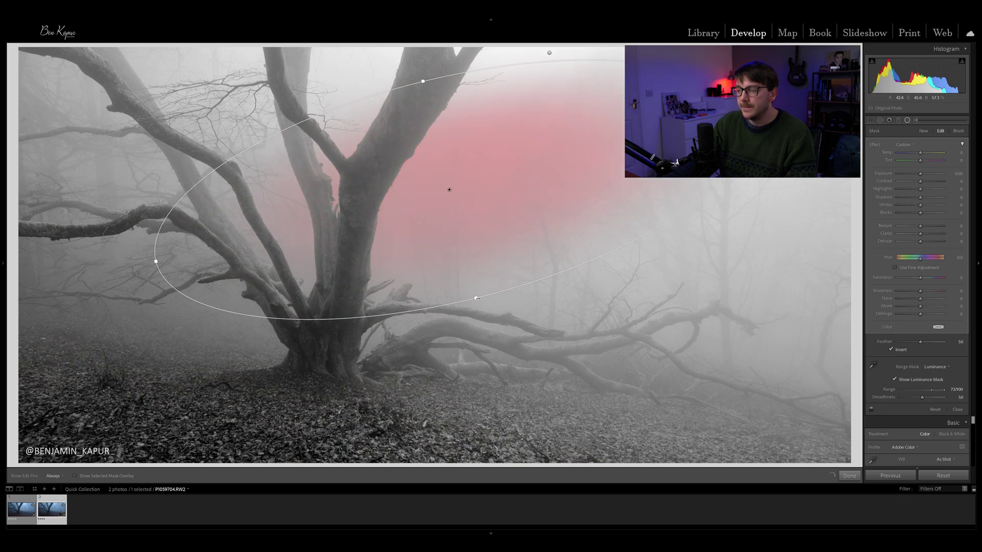
drag(477, 318, 487, 342)
drag(450, 188, 450, 159)
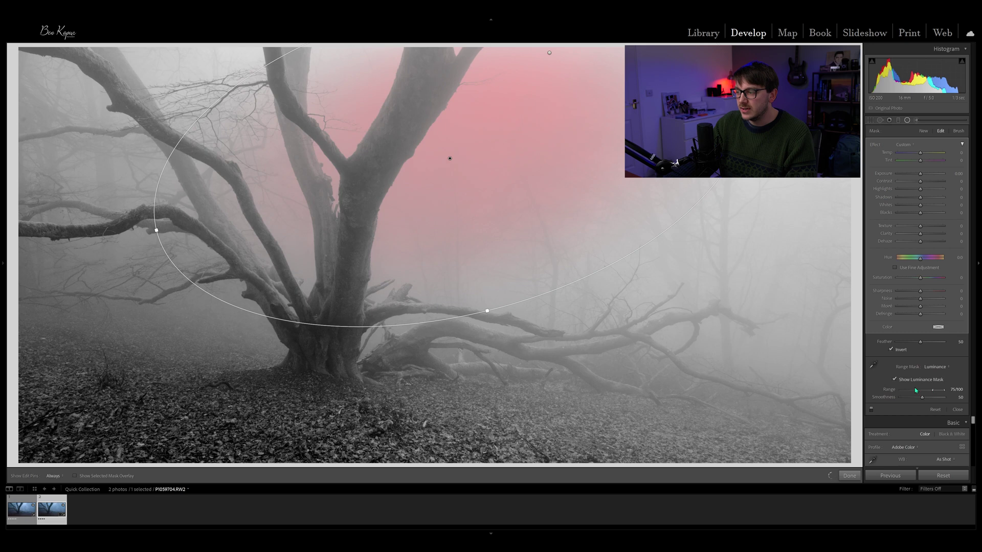
Brighten the fog inside the ellipse to Exposure about +0.49, nudging it slightly right
click(896, 380)
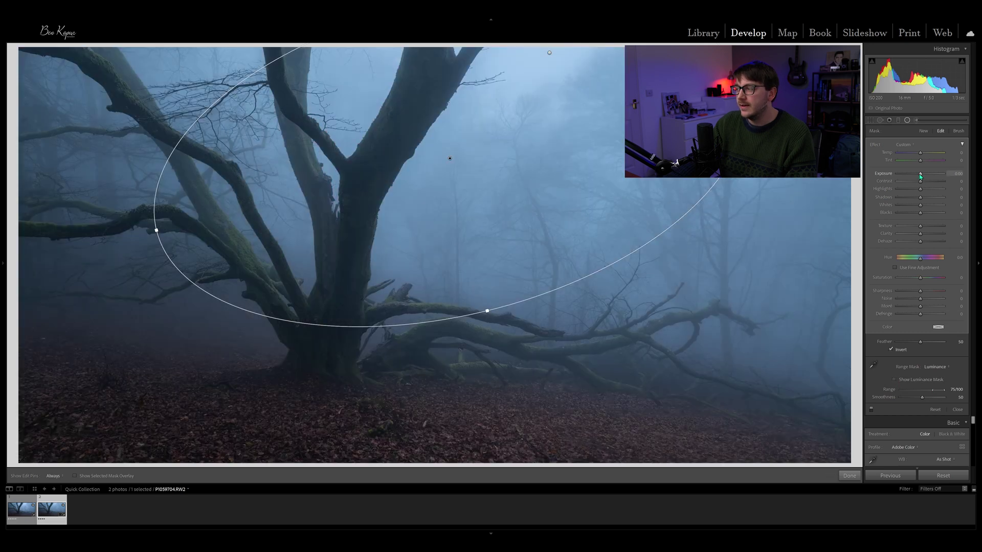
drag(920, 176, 923, 175)
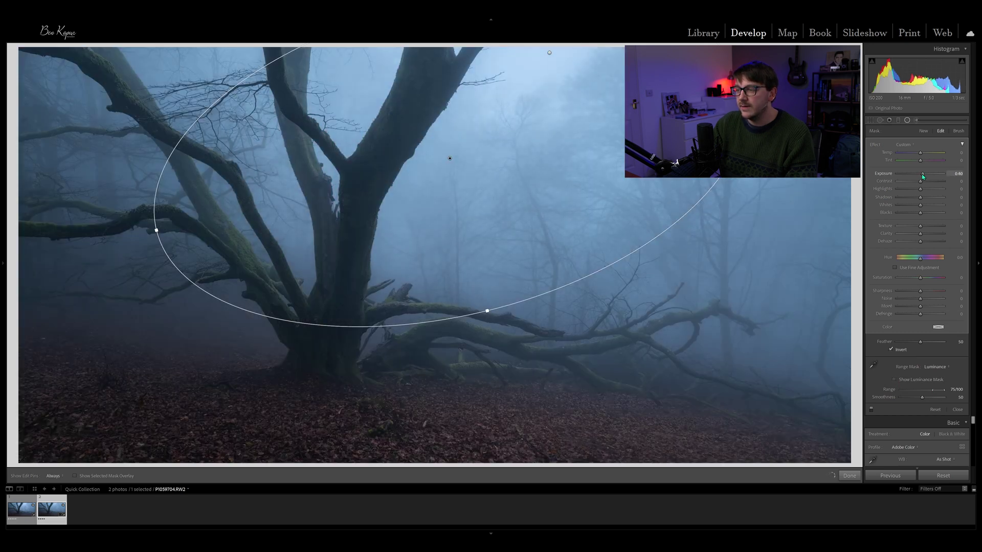
drag(457, 191, 484, 191)
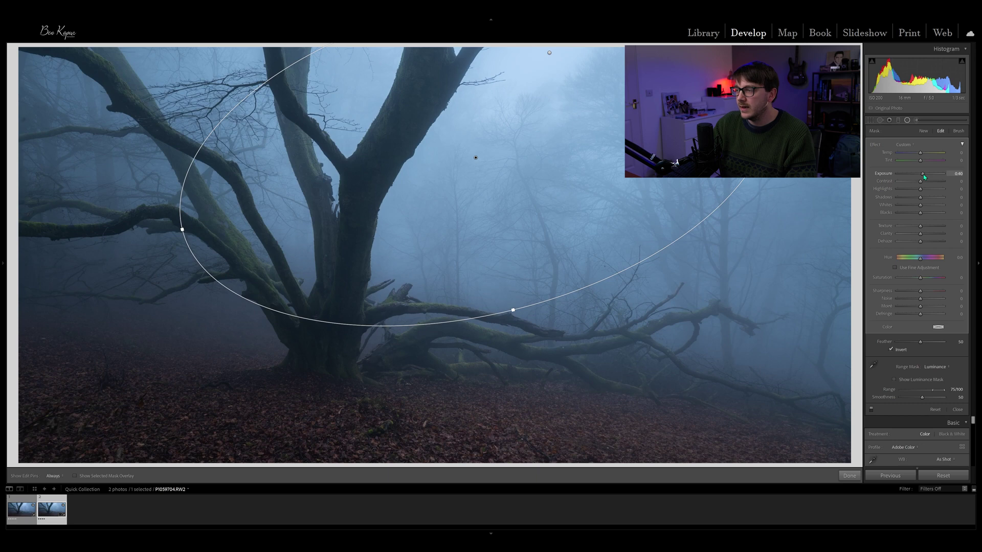
drag(922, 174, 923, 173)
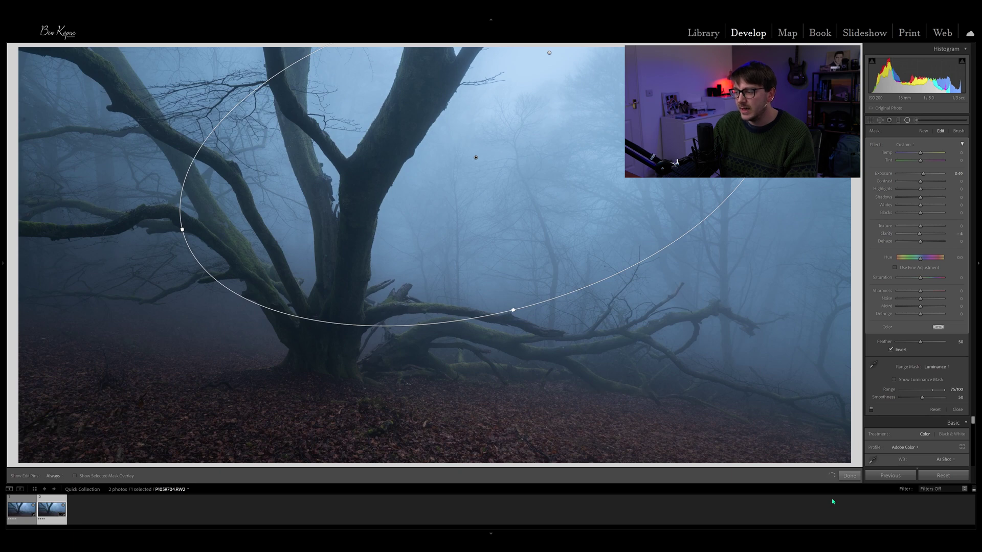
Finish the radial filter and compare the edited foggy tree photo against the other filmstrip image
key(shift+m)
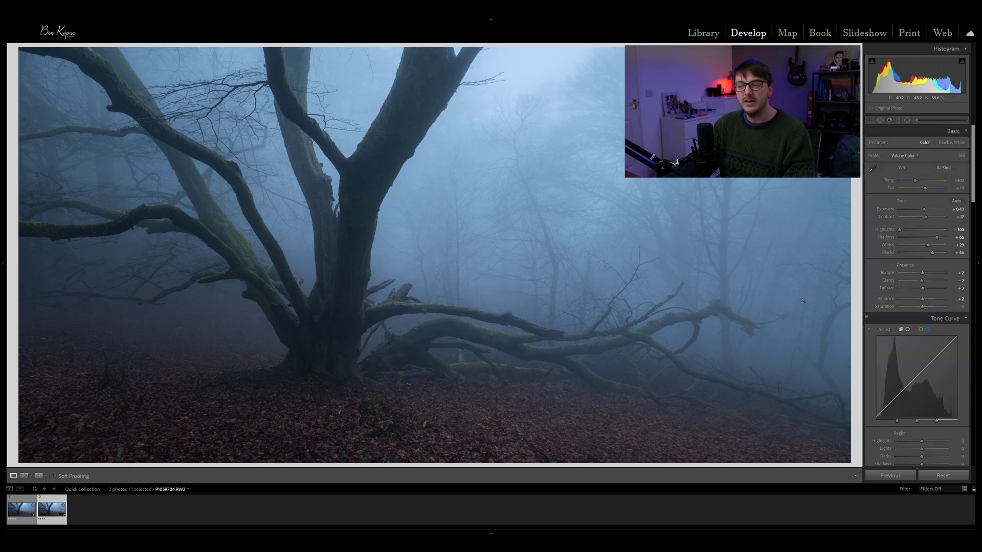
key(Left)
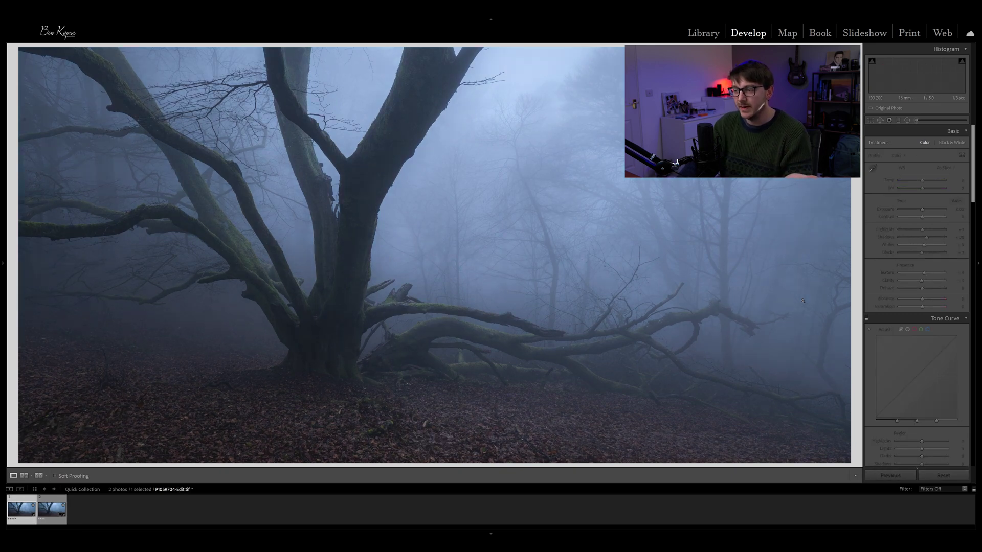
key(Right)
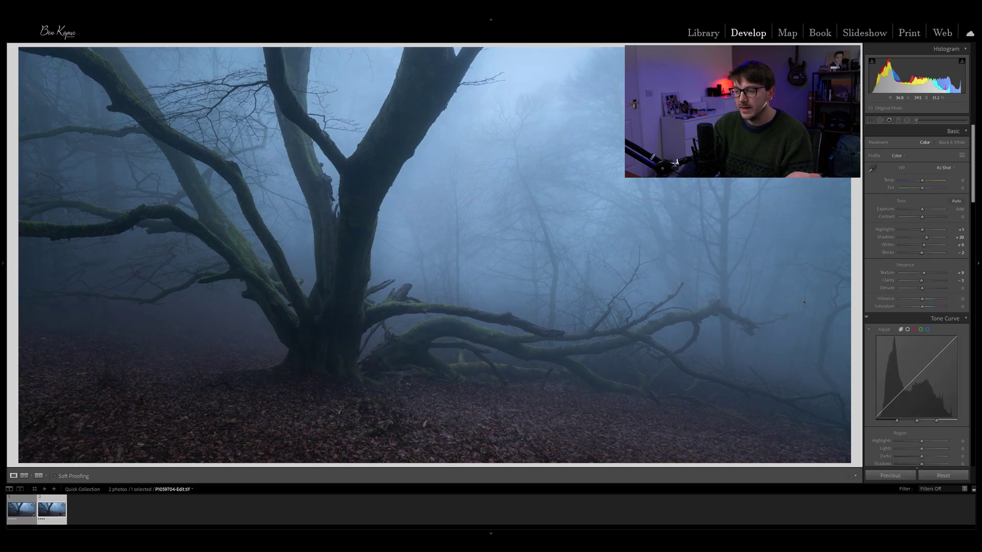